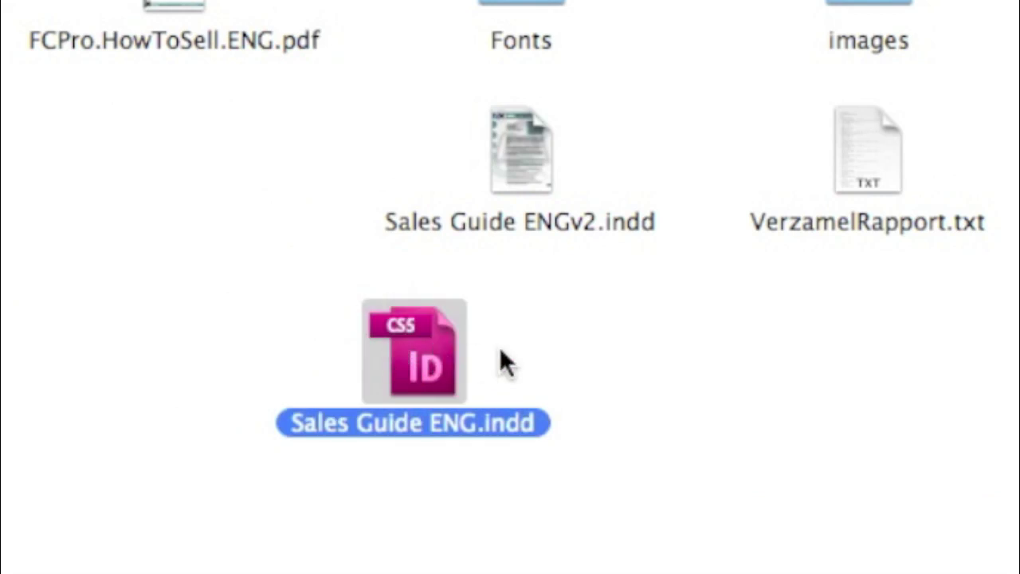
- Open the Sales Guide ENG.indd layout from Finder in Adobe InDesign
{"action": "left_click", "coordinate": [501, 349]}
{"action": "double_click", "coordinate": [427, 349]}
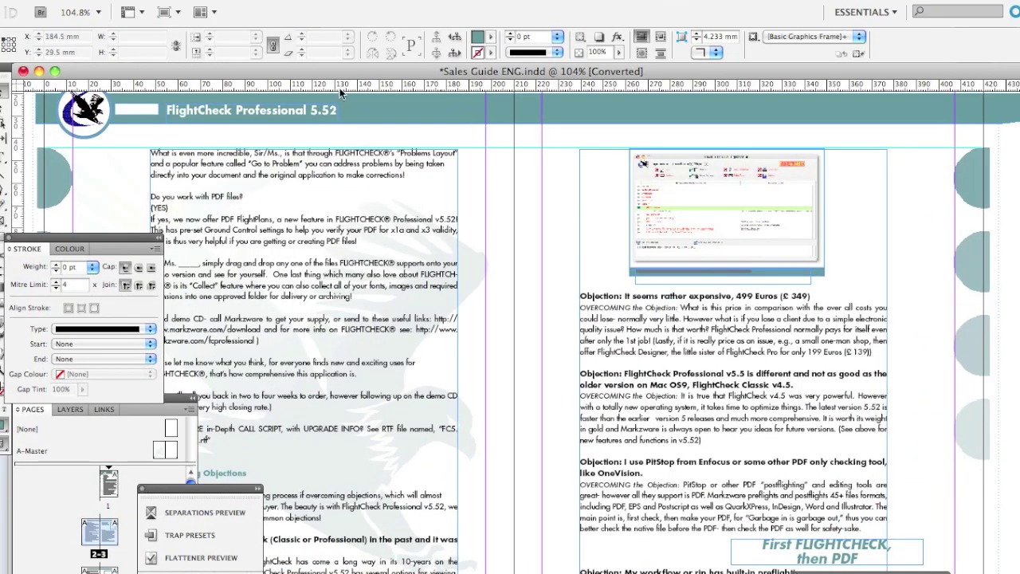
- Scroll the InDesign document from the page 2–3 spread up to the top of page 1
{"action": "scroll", "coordinate": [510, 335], "scroll_direction": "up", "scroll_amount": 5}
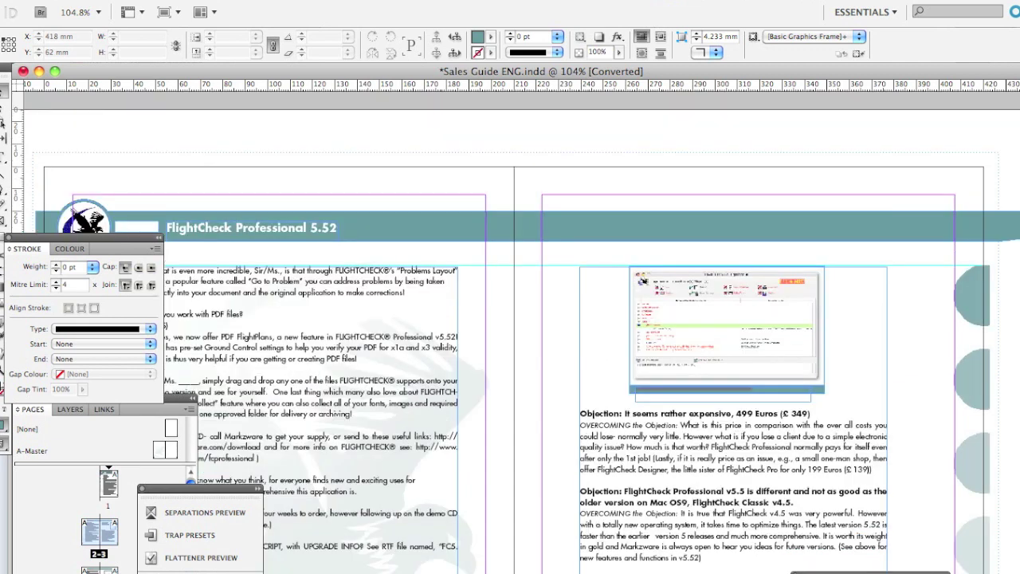
{"action": "scroll", "coordinate": [510, 335], "scroll_direction": "up", "scroll_amount": 2}
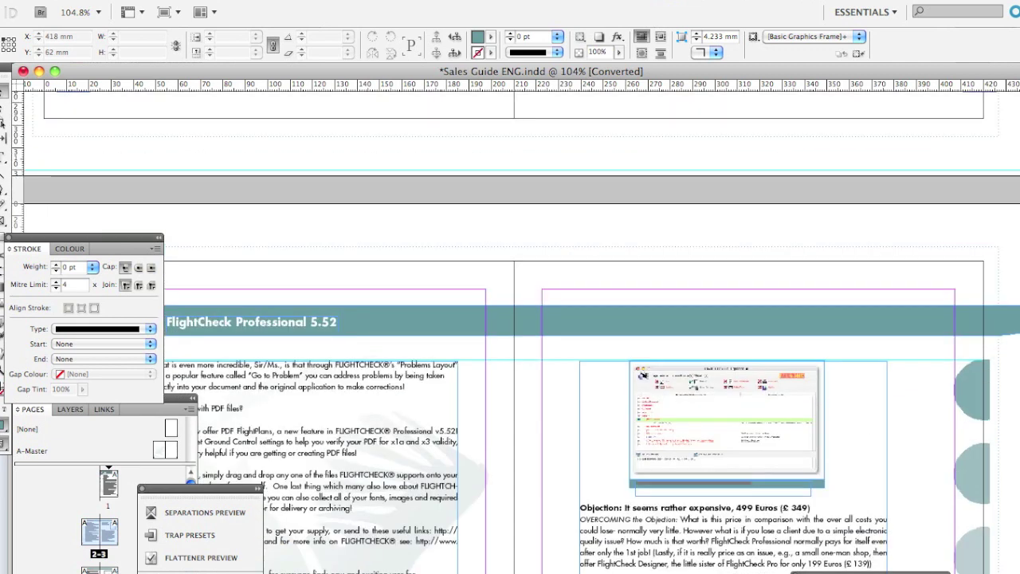
{"action": "scroll", "coordinate": [510, 334], "scroll_direction": "up", "scroll_amount": 10}
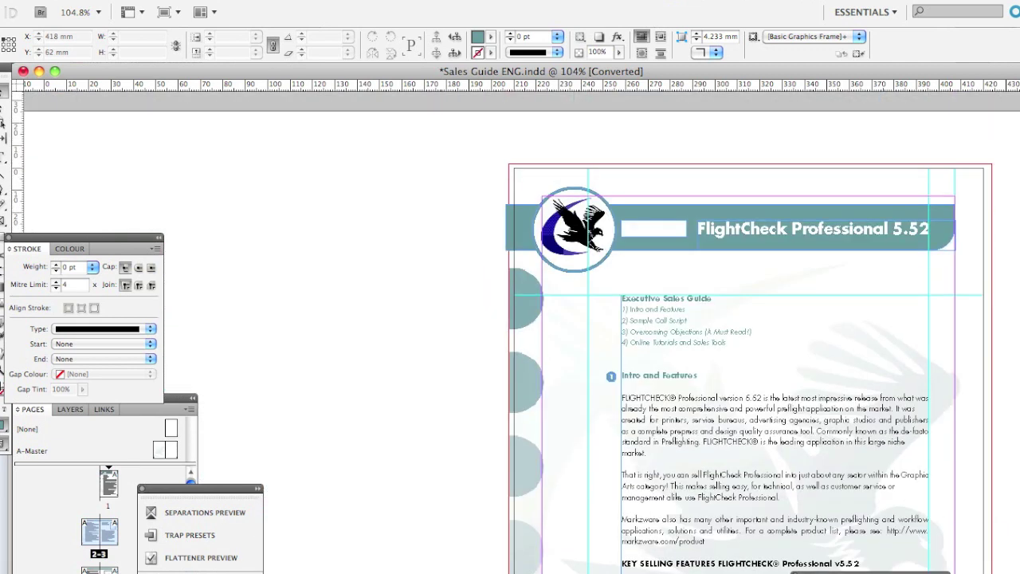
{"action": "scroll", "coordinate": [510, 335], "scroll_direction": "down", "scroll_amount": 3}
{"action": "scroll", "coordinate": [510, 335], "scroll_direction": "up", "scroll_amount": 3}
{"action": "scroll", "coordinate": [510, 335], "scroll_direction": "down", "scroll_amount": 1}
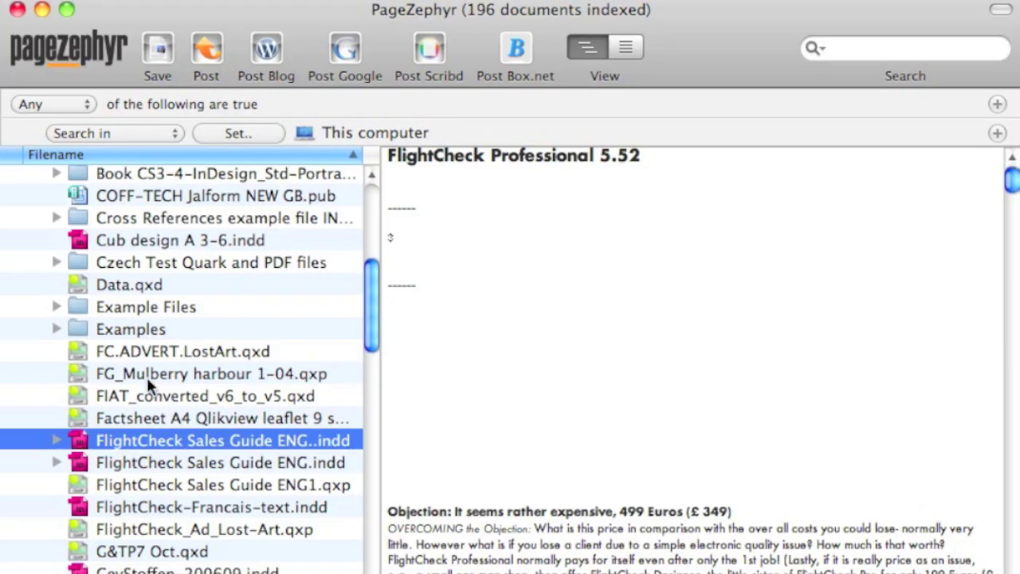
- Locate FlightCheck Sales Guide ENG..indd in PageZephyr, scroll its text preview, and place the cursor in the text
{"action": "left_click", "coordinate": [372, 204]}
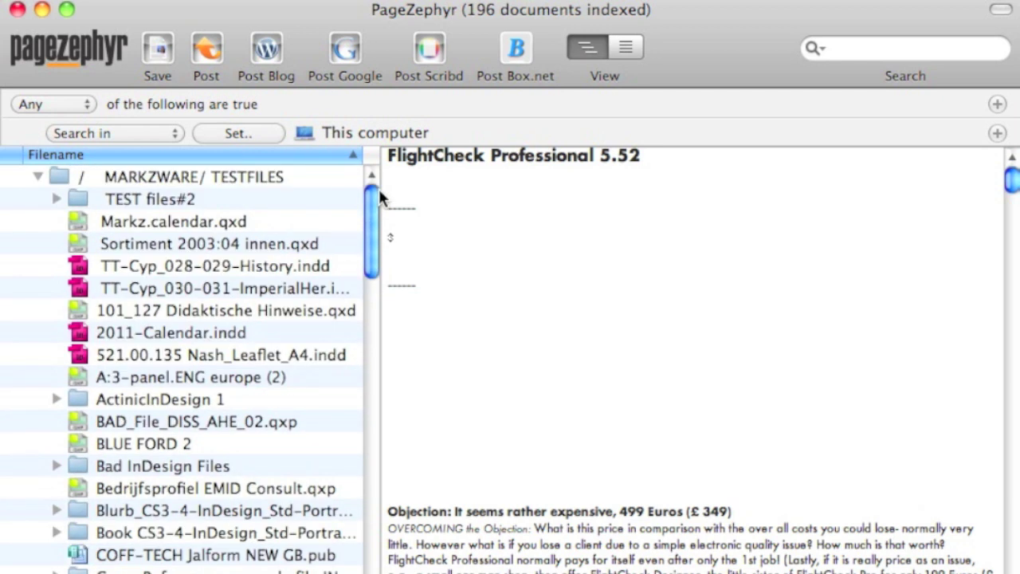
{"action": "left_click_drag", "start_coordinate": [372, 239], "coordinate": [367, 293]}
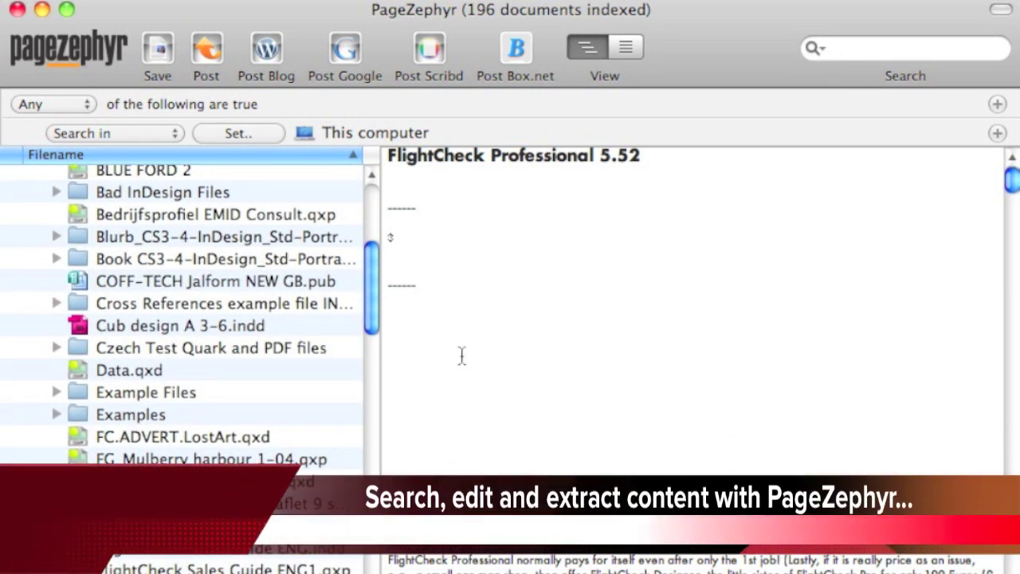
{"action": "scroll", "coordinate": [294, 364], "scroll_direction": "down", "scroll_amount": 3}
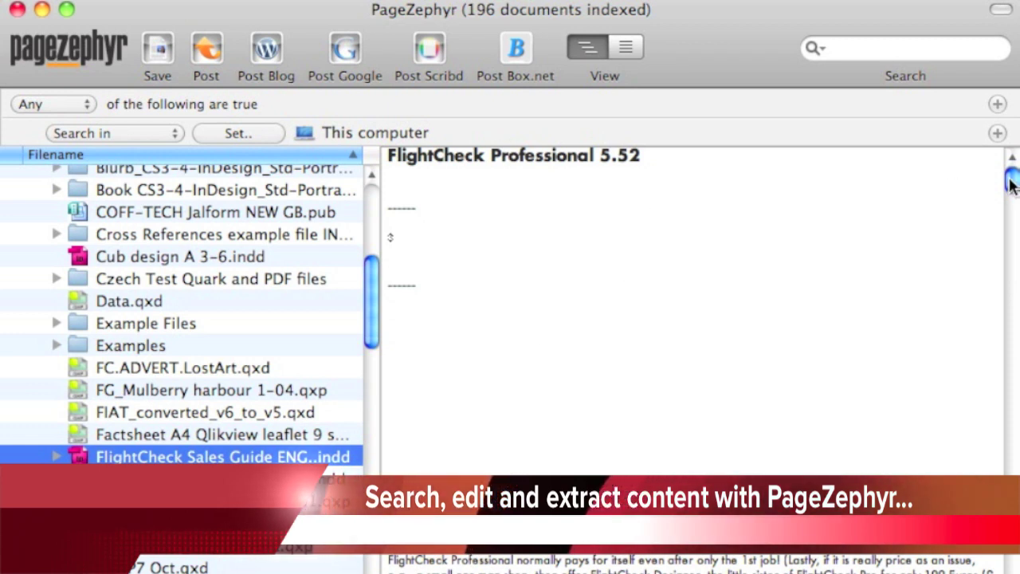
{"action": "left_click_drag", "start_coordinate": [1010, 183], "coordinate": [1013, 412]}
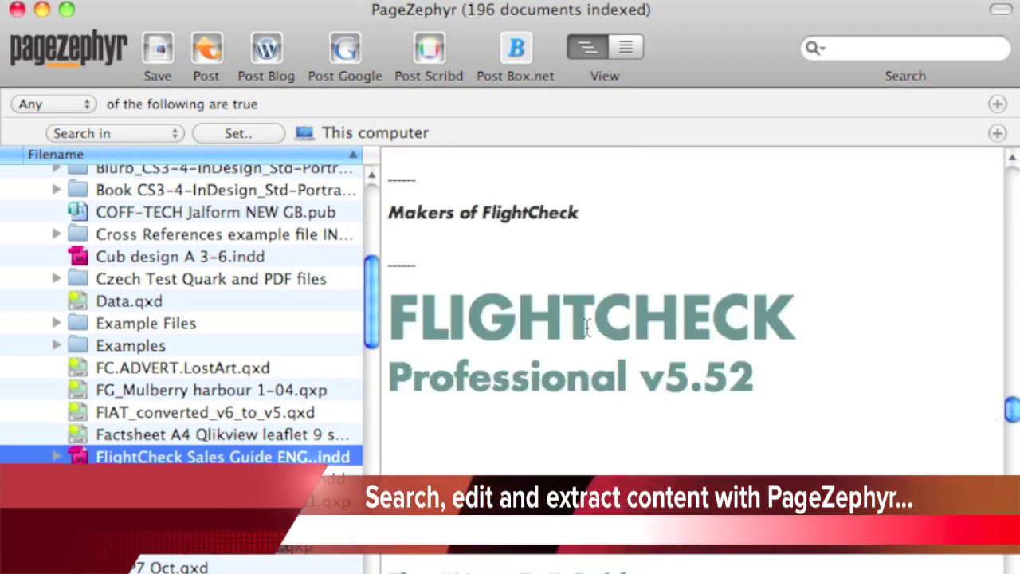
{"action": "left_click_drag", "start_coordinate": [391, 308], "coordinate": [840, 573]}
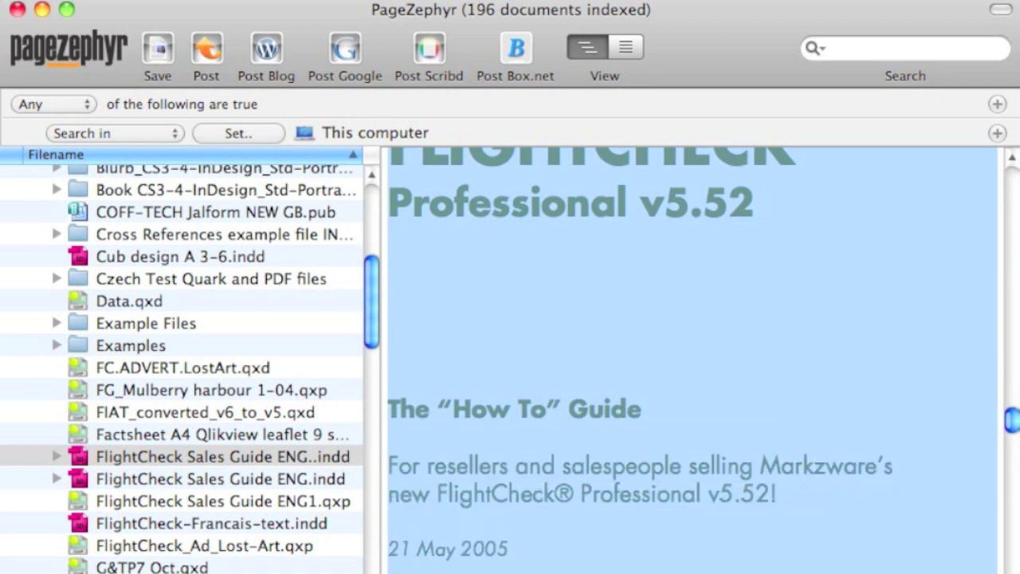
{"action": "left_click", "coordinate": [390, 236]}
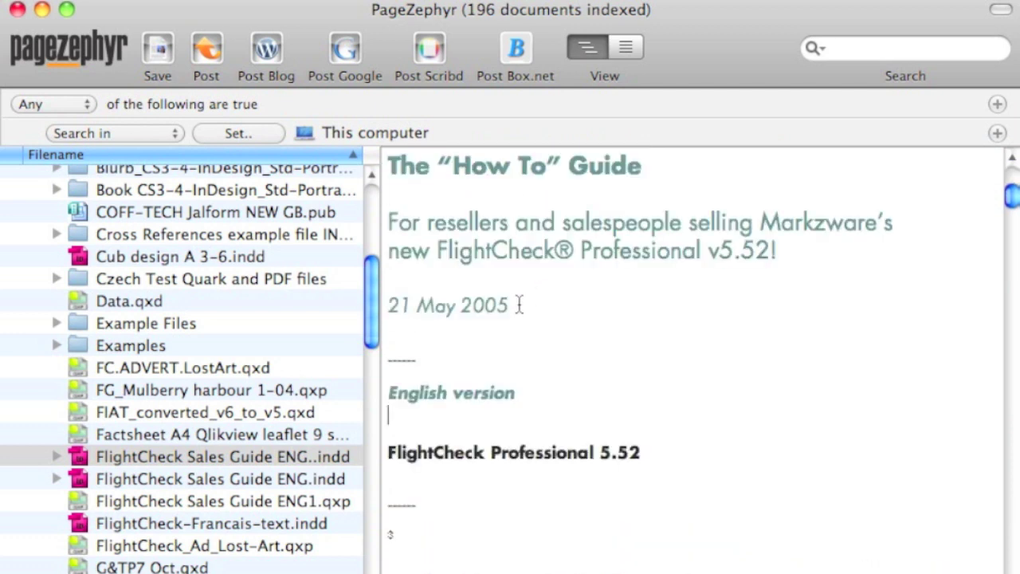
- Replace 21 May 2005 with 2011, add the FlightCheck v6.76 note, and delete the blank lines
{"action": "left_click_drag", "start_coordinate": [519, 305], "coordinate": [387, 317]}
{"action": "type", "text": "2011"}
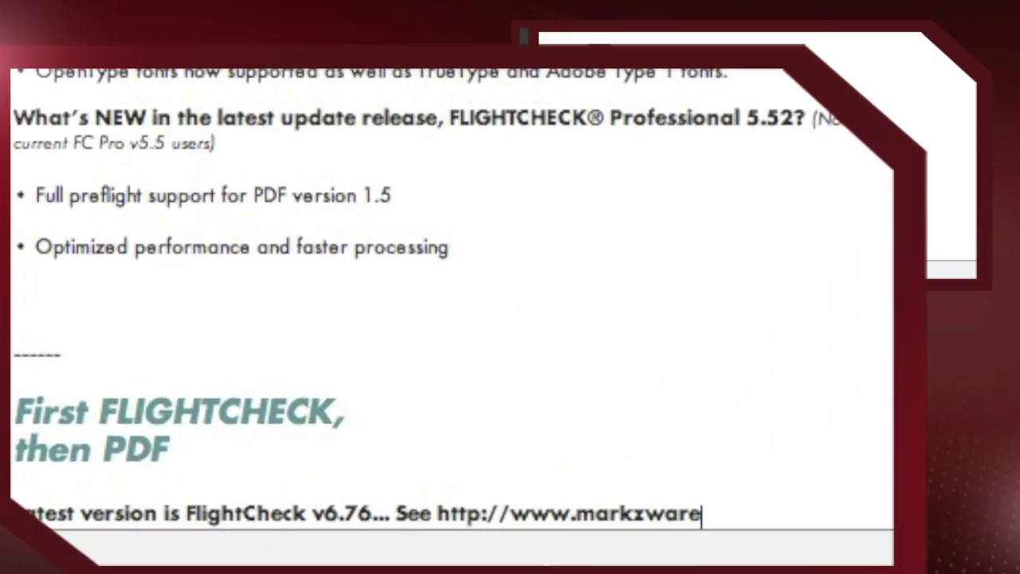
{"action": "type", "text": ".com for mor"}
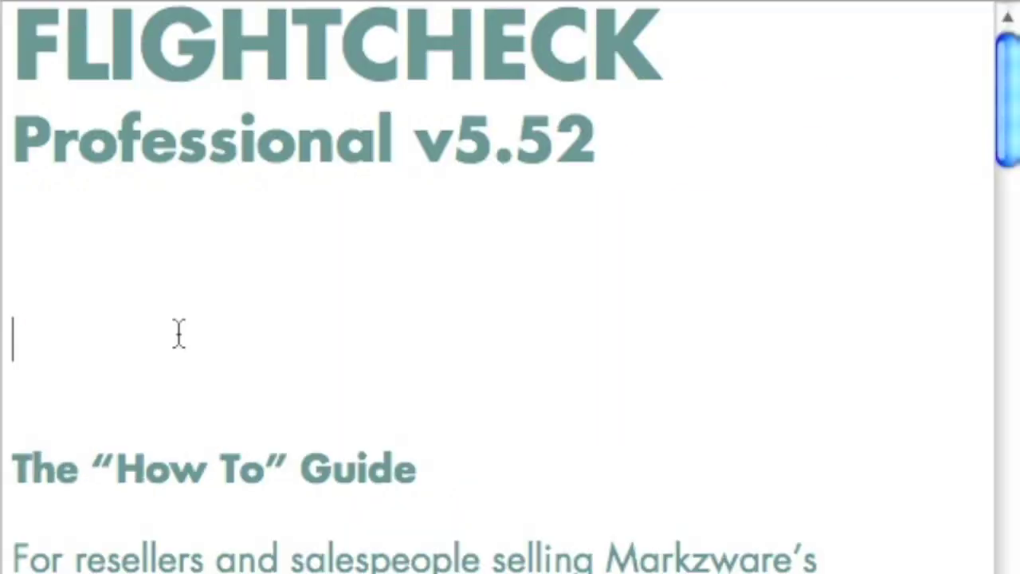
{"action": "key", "text": "BackSpace"}
{"action": "key", "text": "BackSpace"}
{"action": "key", "text": "BackSpace"}
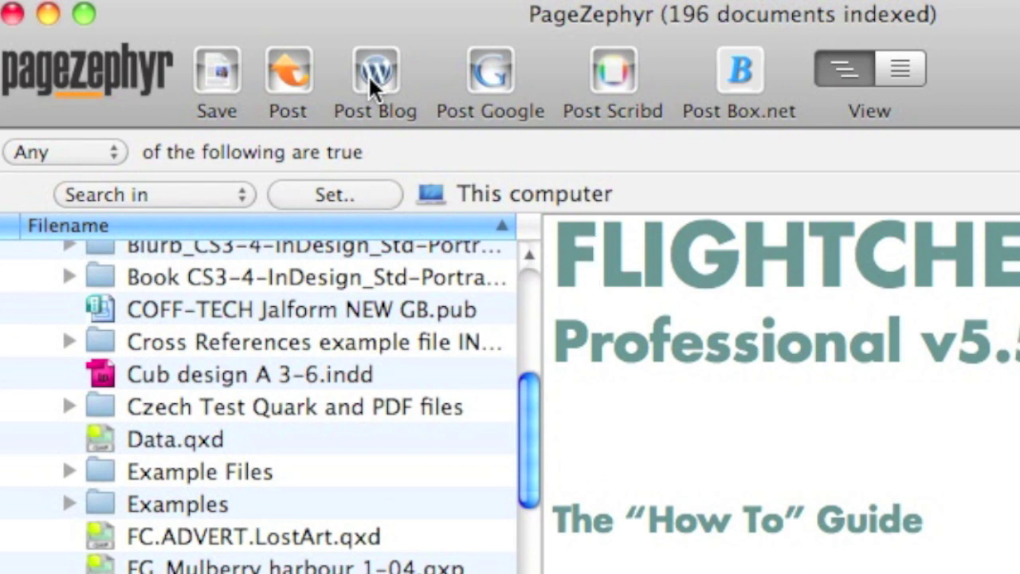
- Log in to WordPress through Post Blog using the FlightCheck Legacy Content preset
{"action": "left_click", "coordinate": [375, 72]}
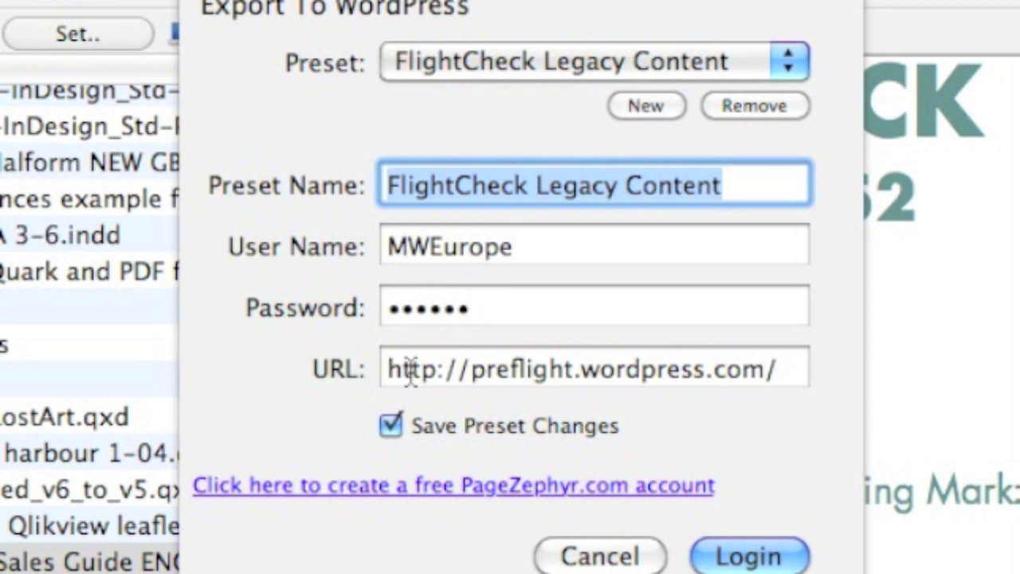
{"action": "left_click_drag", "start_coordinate": [388, 371], "coordinate": [800, 369]}
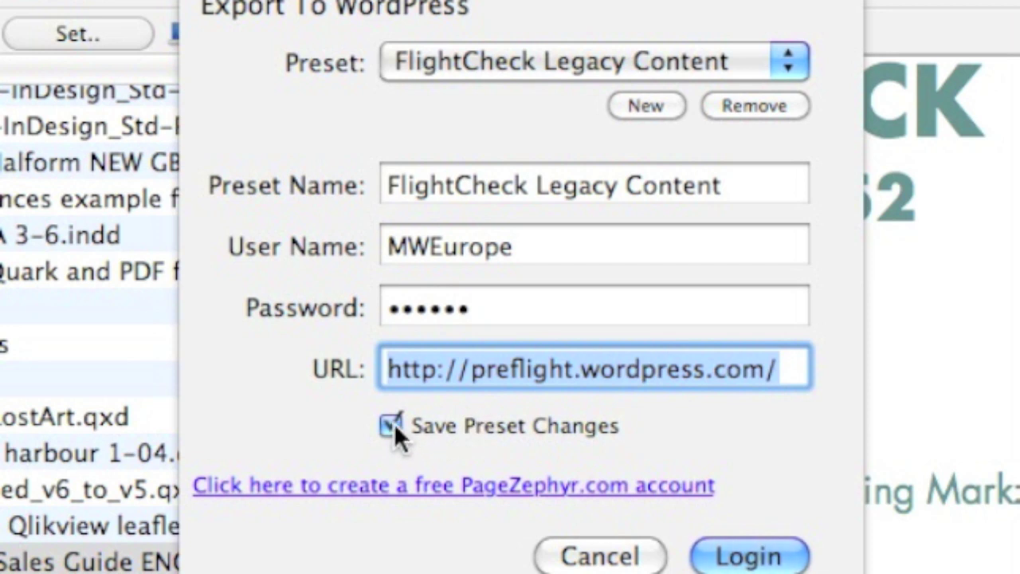
{"action": "left_click", "coordinate": [749, 558]}
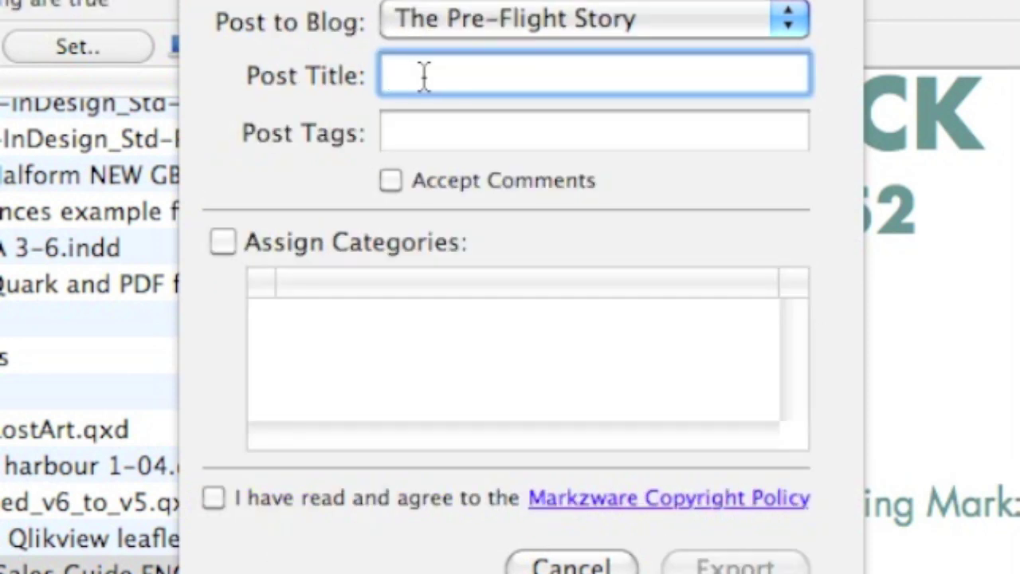
- Target The Pre-Flight Story blog, title the post 'FlightCheck' and enter its tags
{"action": "left_click", "coordinate": [526, 17]}
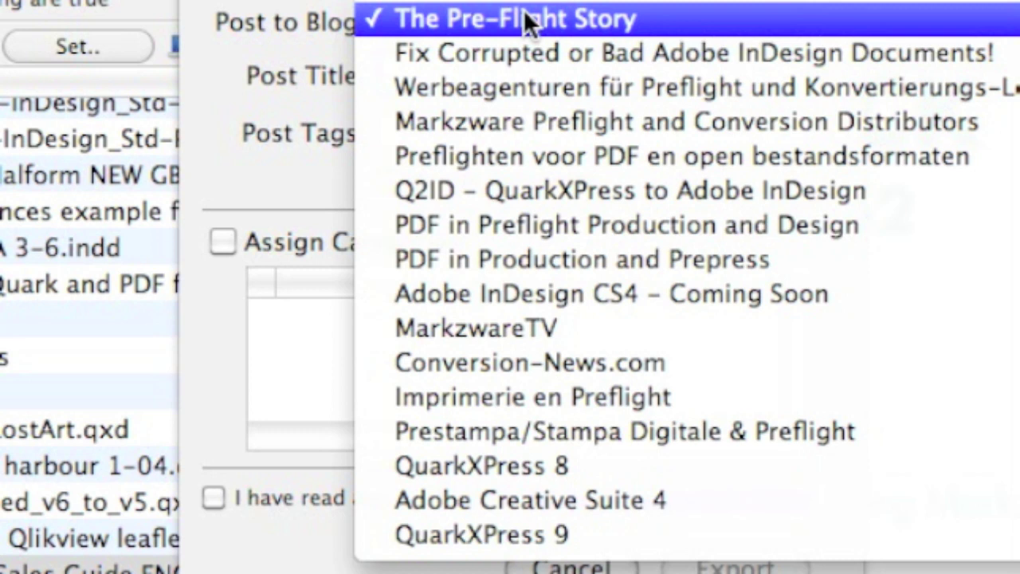
{"action": "left_click", "coordinate": [526, 17]}
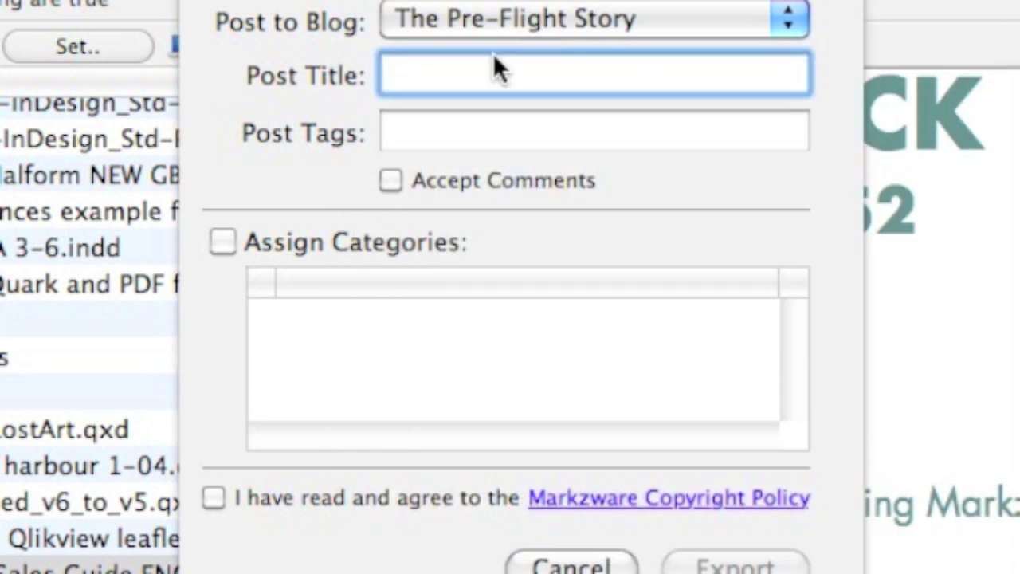
{"action": "type", "text": "Flight"}
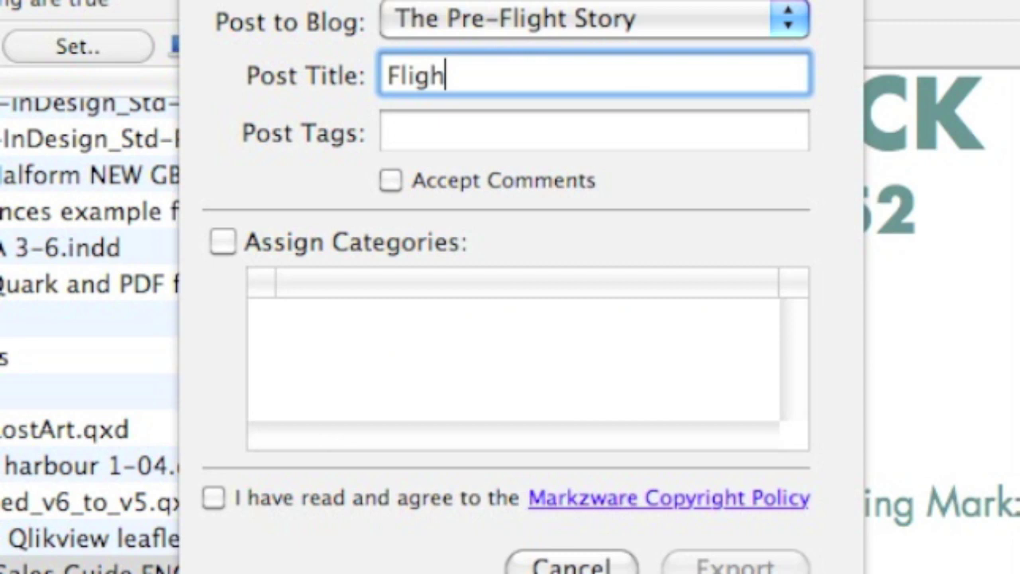
{"action": "type", "text": "Check"}
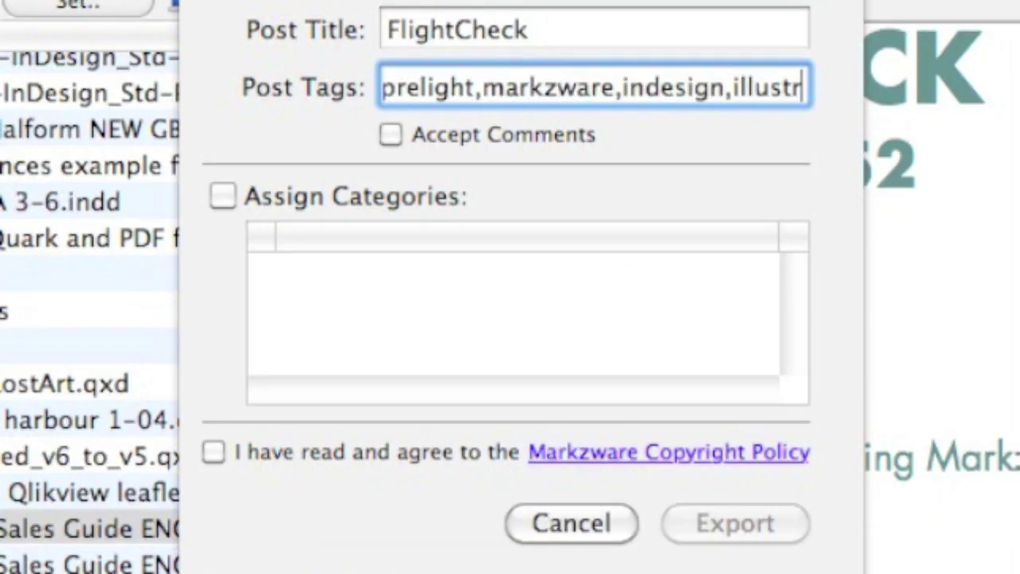
{"action": "type", "text": "ator"}
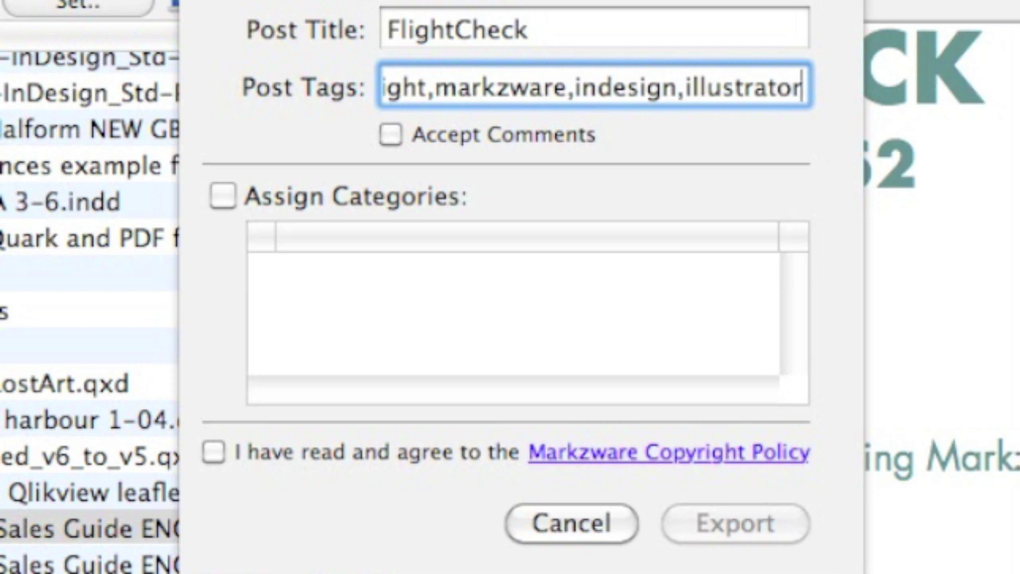
{"action": "type", "text": ",quark"}
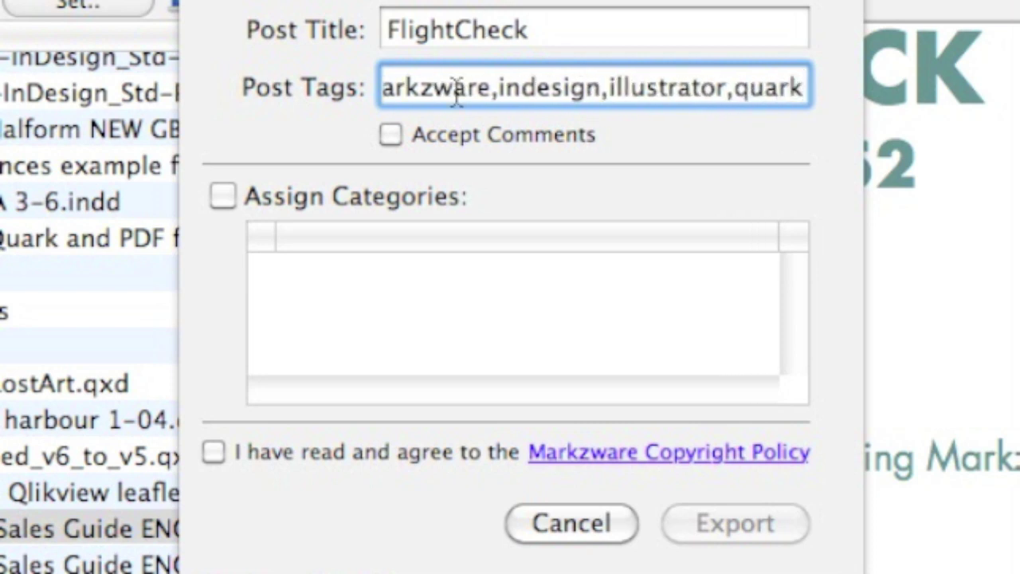
- Allow comments, file the post under Markzware and Preflight, accept the copyright policy, and export
{"action": "left_click", "coordinate": [390, 135]}
{"action": "left_click", "coordinate": [222, 195]}
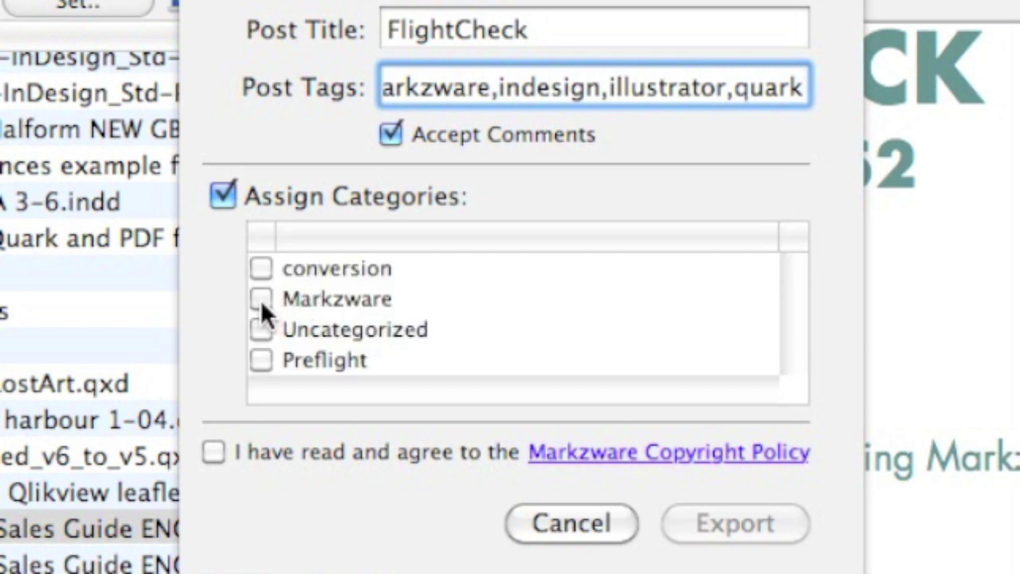
{"action": "left_click", "coordinate": [260, 298]}
{"action": "left_click", "coordinate": [263, 359]}
{"action": "left_click", "coordinate": [217, 451]}
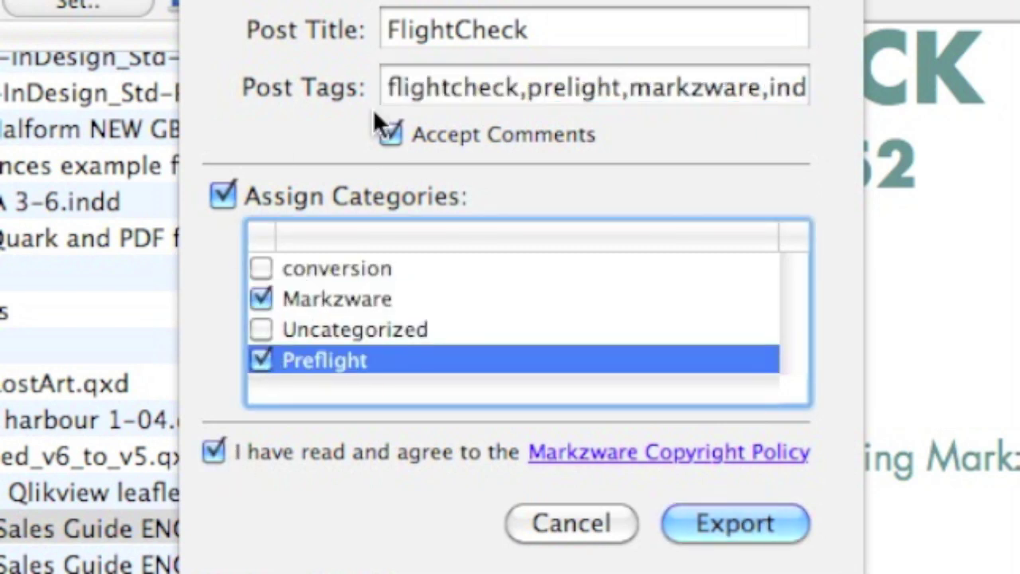
{"action": "left_click", "coordinate": [731, 514]}
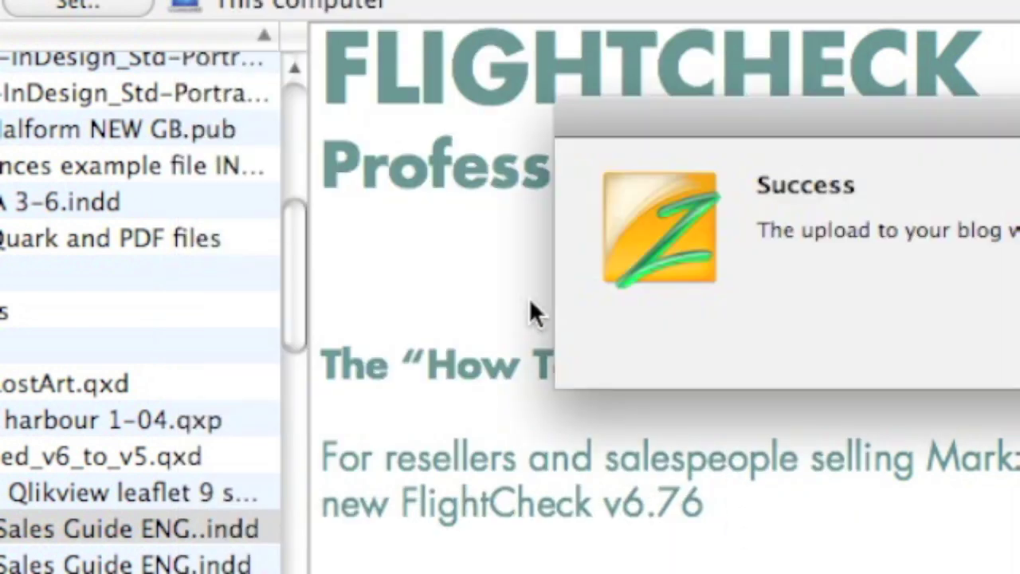
- Move the upload Success message aside
{"action": "left_click_drag", "start_coordinate": [784, 119], "coordinate": [285, 131]}
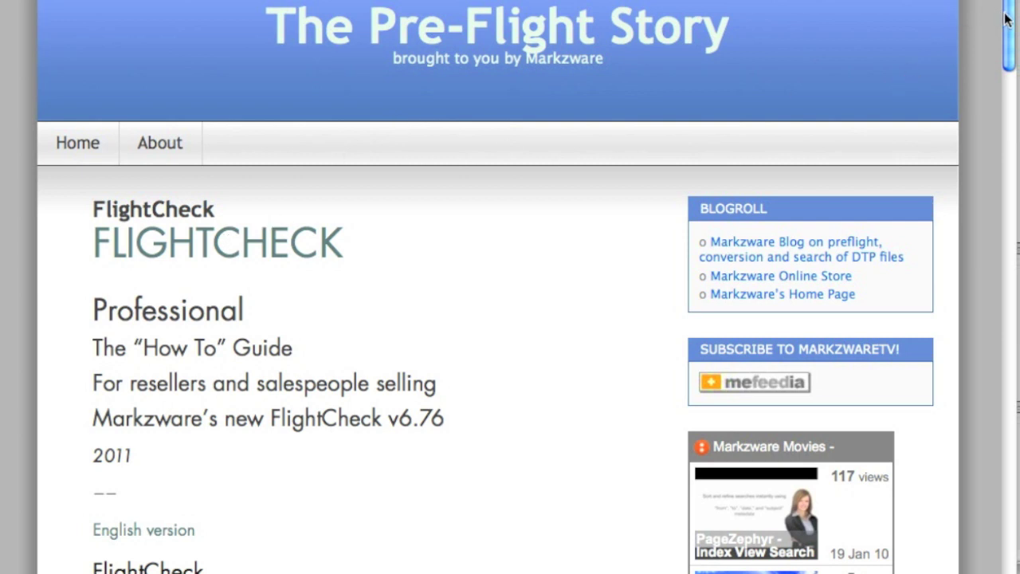
- Scroll down through the published FlightCheck post on the blog
{"action": "left_click_drag", "start_coordinate": [1010, 24], "coordinate": [1010, 93]}
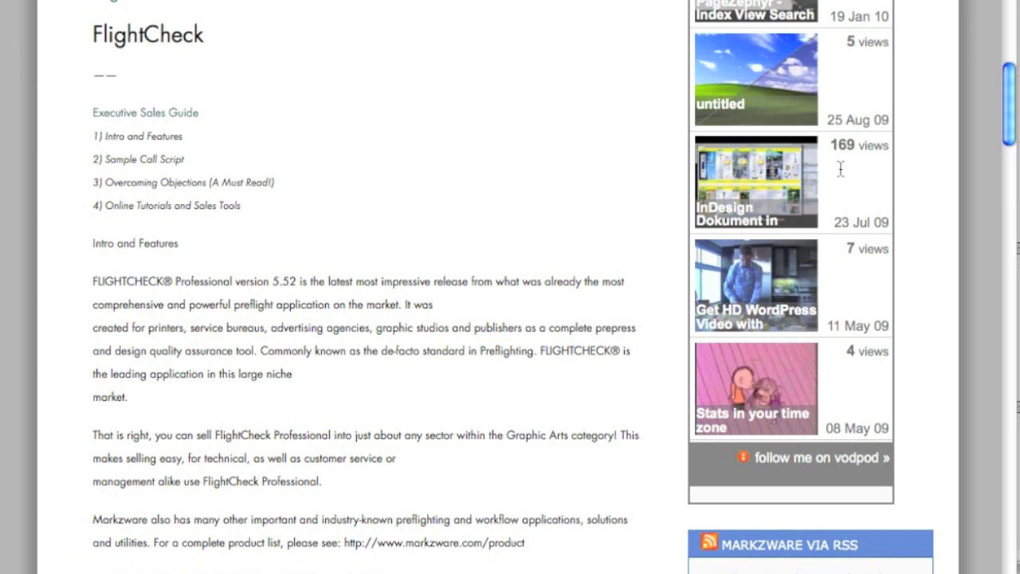
{"action": "left_click_drag", "start_coordinate": [1015, 100], "coordinate": [1002, 182]}
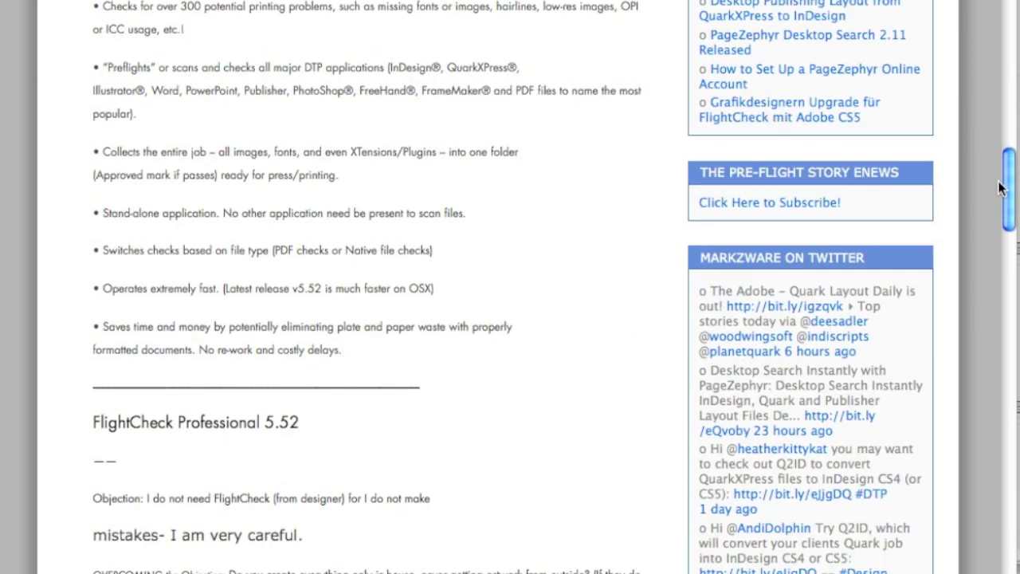